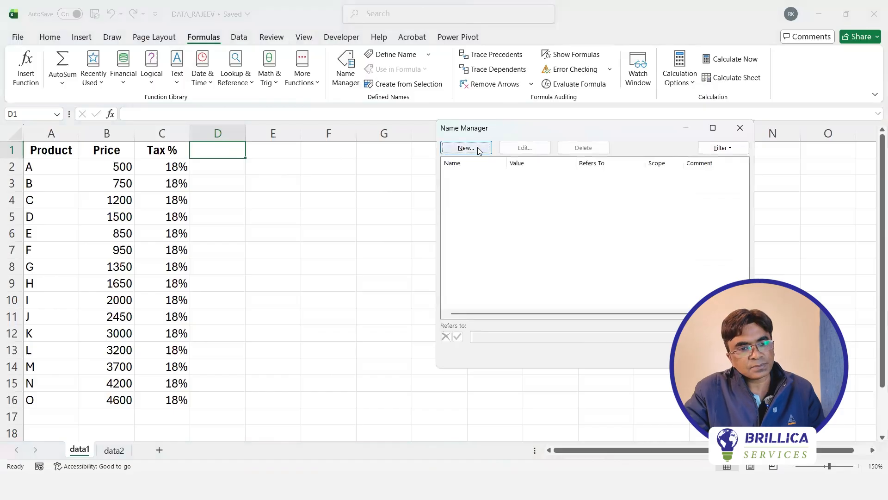
# Step: Start a new defined name called taxcal in the Name Manager
pyautogui.click(466, 148)
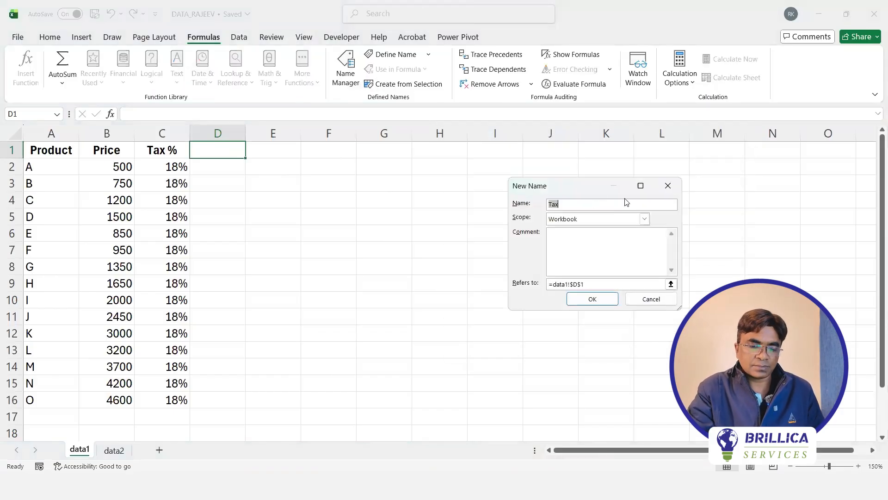
pyautogui.press('BackSpace')
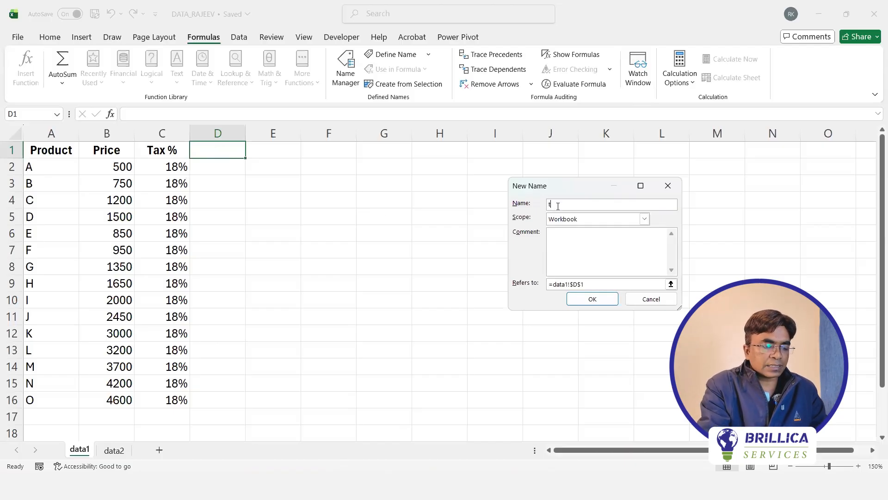
pyautogui.write('axcal')
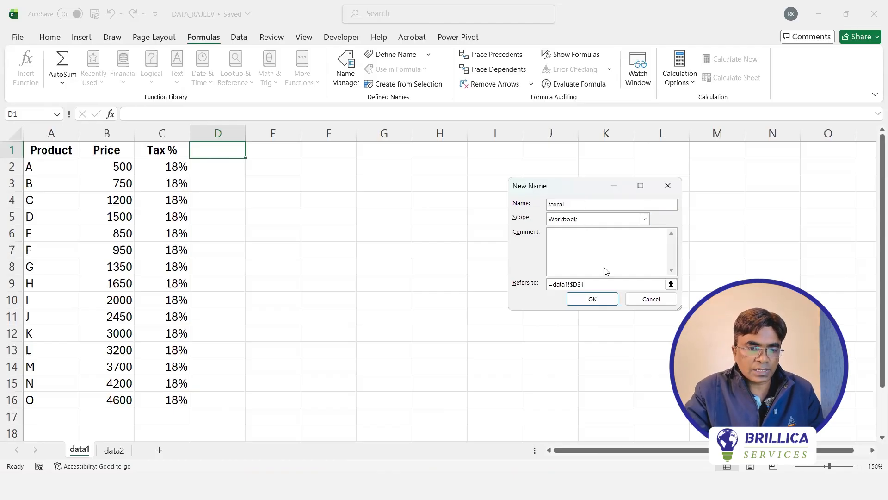
# Step: Make the taxcal name refer to =LAMBDA(PRICE,TAX,PRICE*TAX), save it and close the Name Manager
pyautogui.click(605, 286)
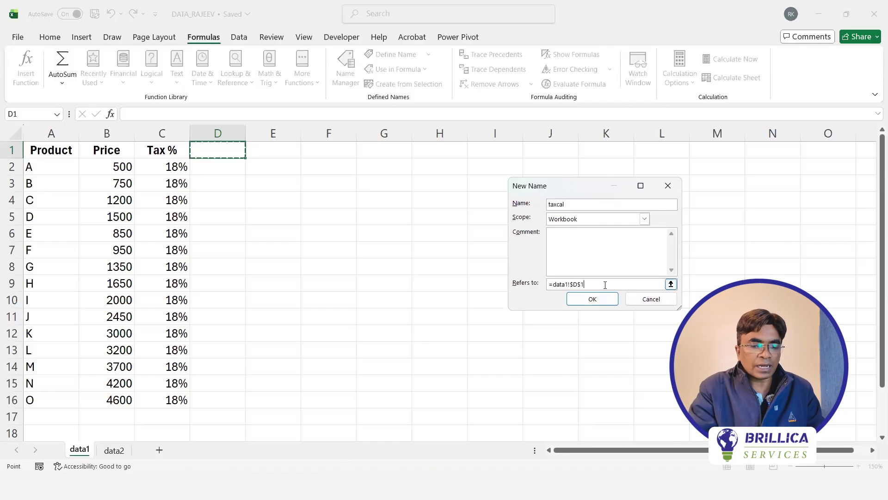
pyautogui.press('BackSpace')
pyautogui.press('BackSpace')
pyautogui.press('BackSpace')
pyautogui.press('BackSpace')
pyautogui.press('BackSpace')
pyautogui.press('BackSpace')
pyautogui.press('BackSpace')
pyautogui.press('BackSpace')
pyautogui.press('BackSpace')
pyautogui.press('BackSpace')
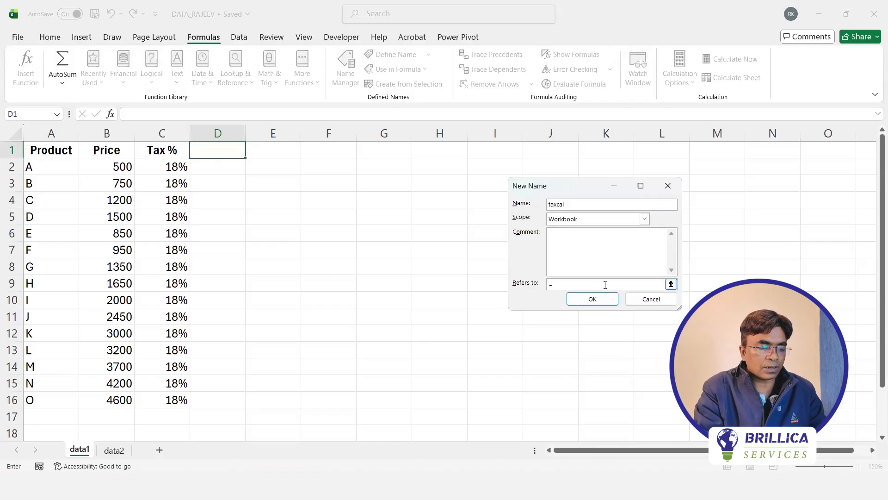
pyautogui.write('LAMBDA(')
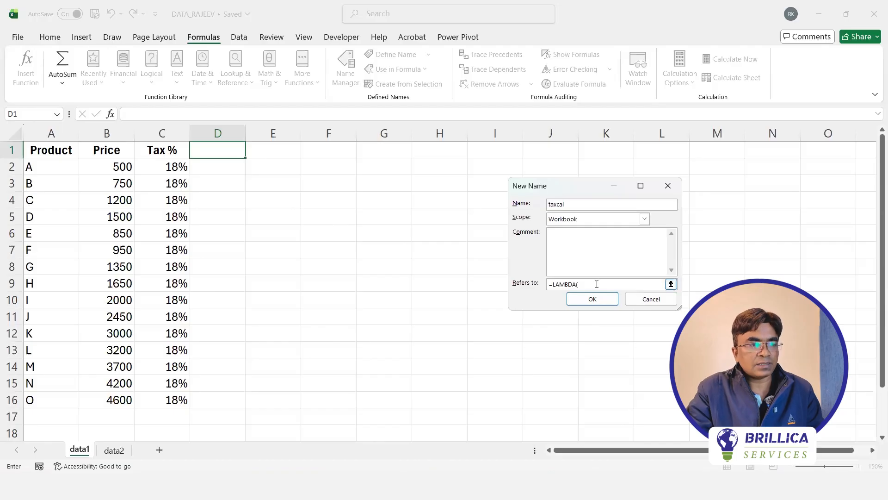
pyautogui.write('PRICE,TAX')
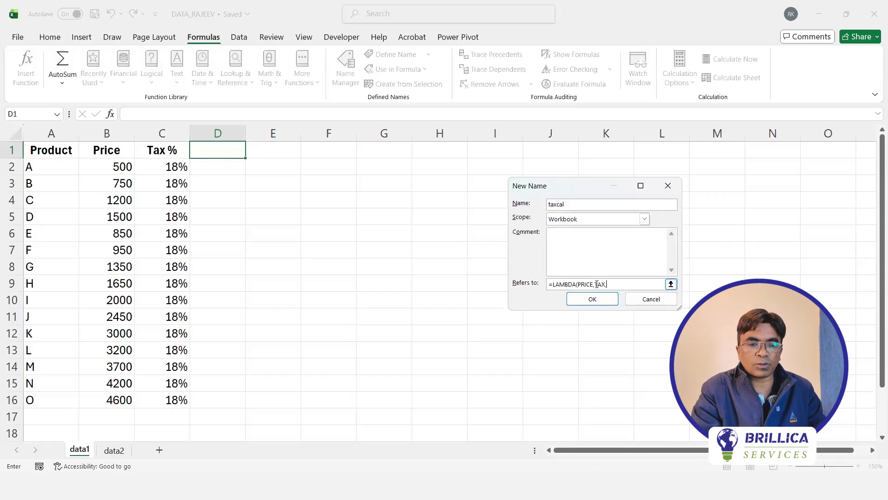
pyautogui.write(',PRICE')
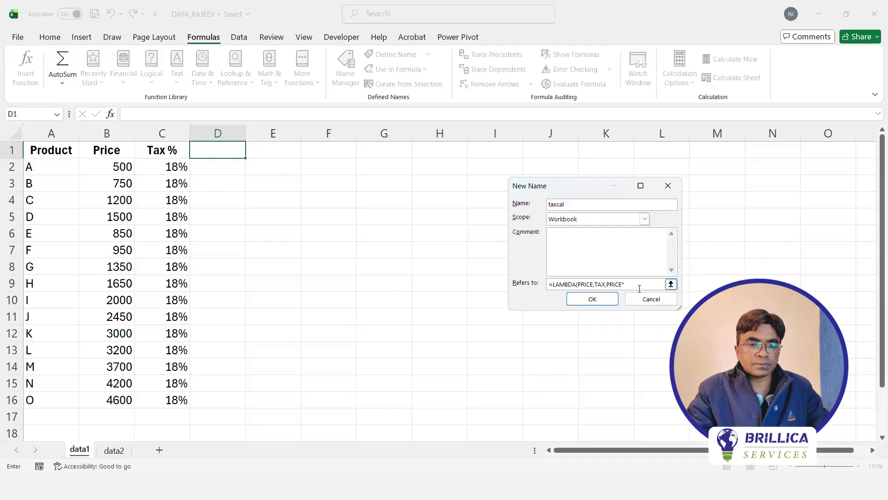
pyautogui.write('*TAX')
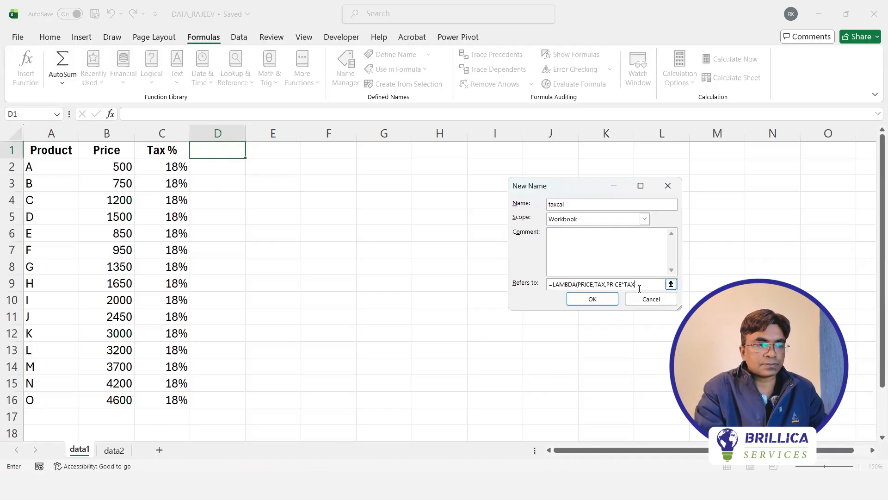
pyautogui.write(')')
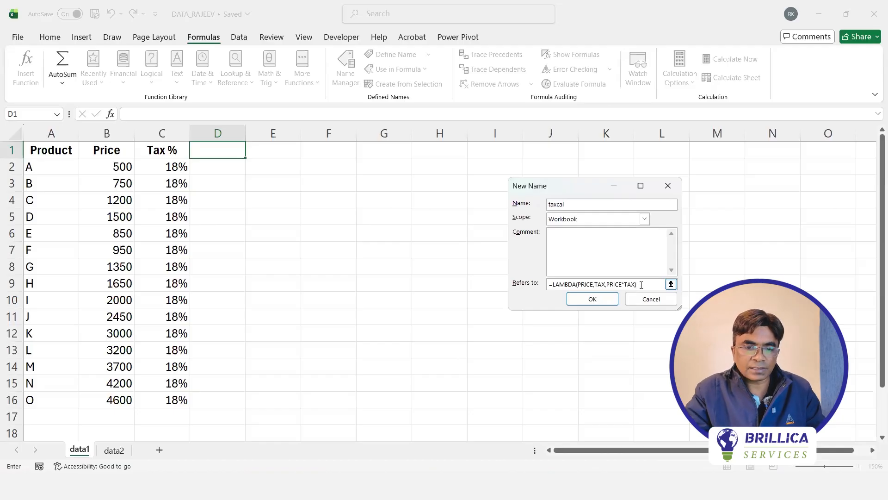
pyautogui.click(592, 299)
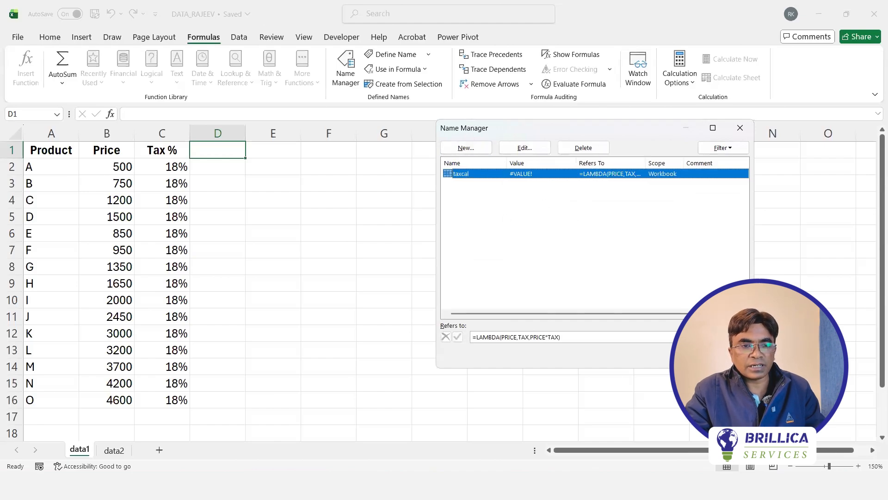
pyautogui.click(724, 355)
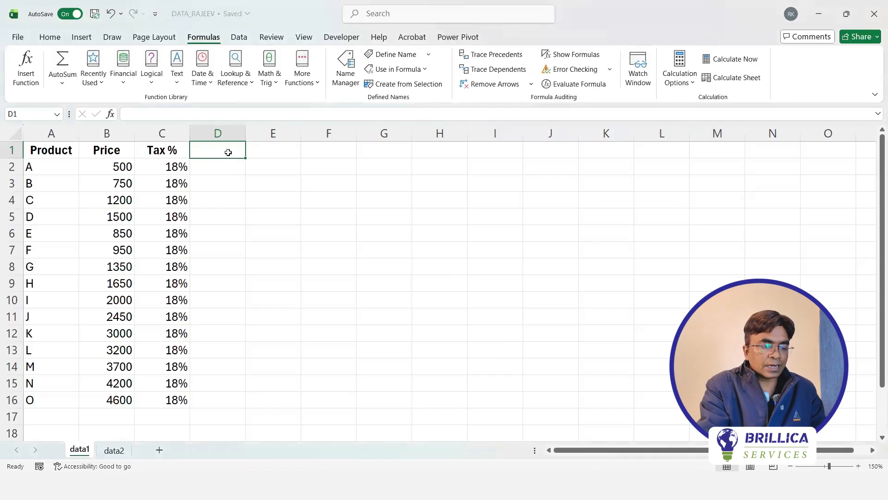
# Step: Enter the column header TAX (RS) in cell D1 of the data1 sheet
pyautogui.write('TAX')
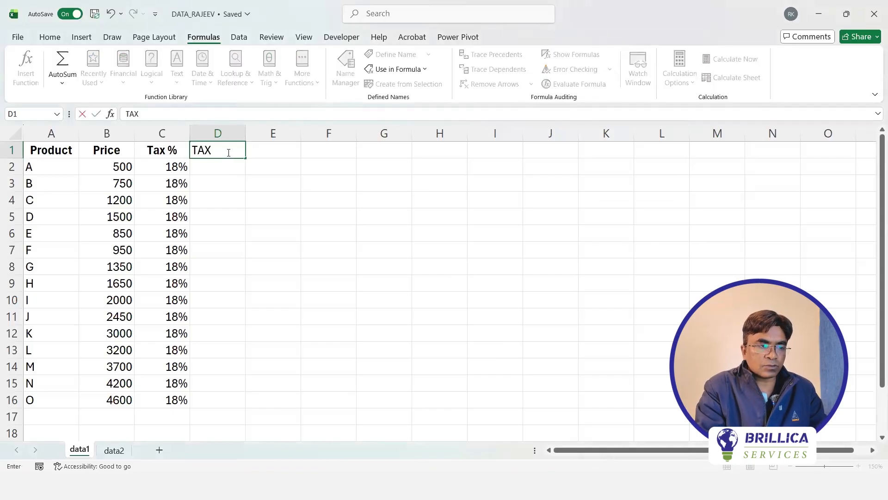
pyautogui.write(' (RS)')
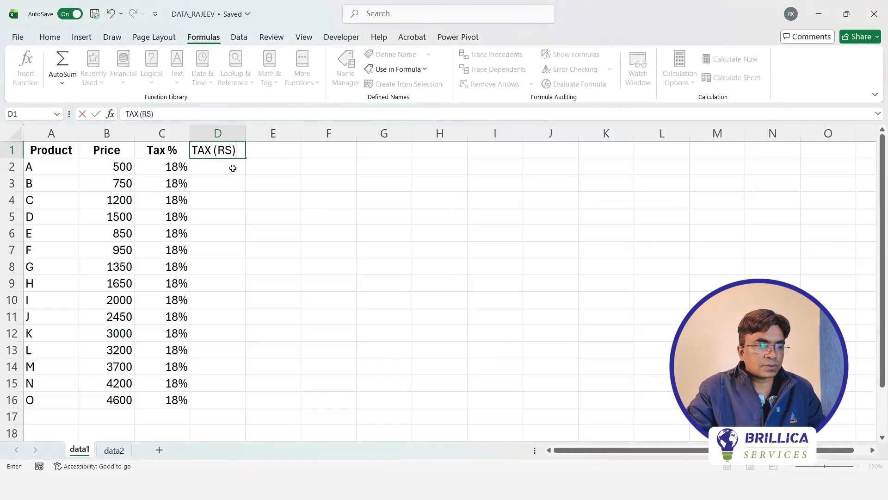
pyautogui.click(233, 168)
# Step: Enter the formula =taxcal(B2,C2) in cell D2 to calculate the tax for product A
pyautogui.write('=')
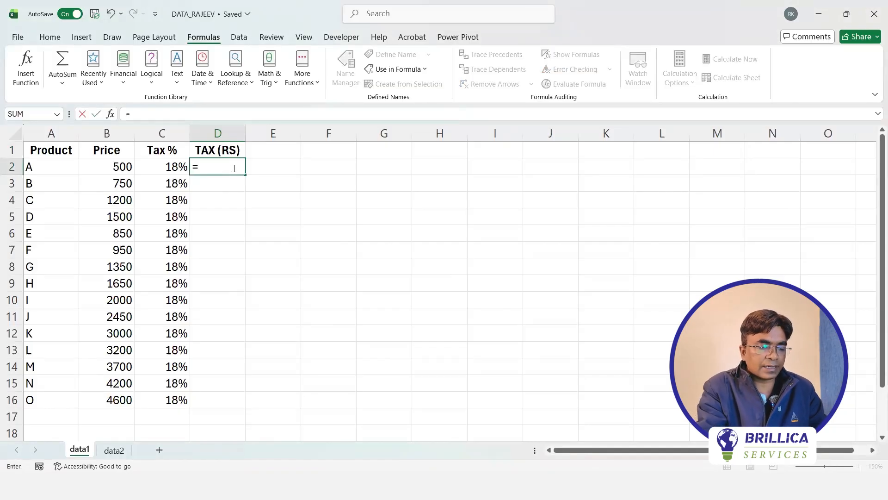
pyautogui.write('TA')
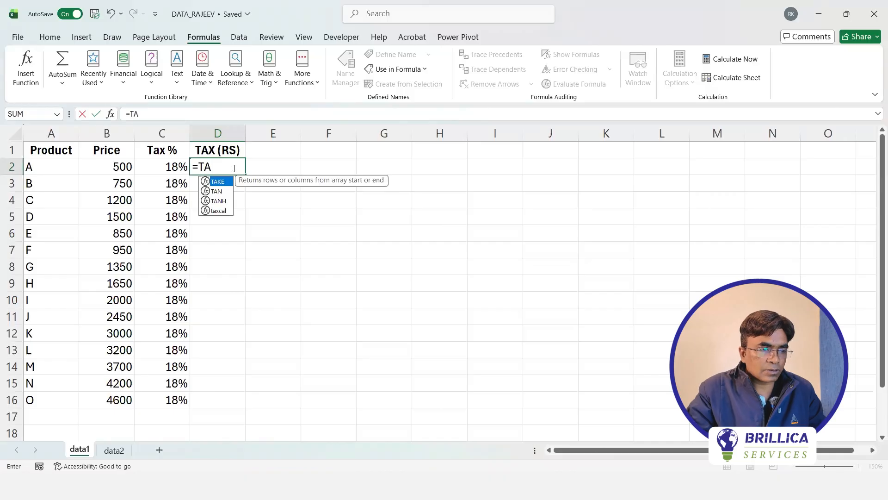
pyautogui.click(227, 211)
pyautogui.doubleClick(226, 211)
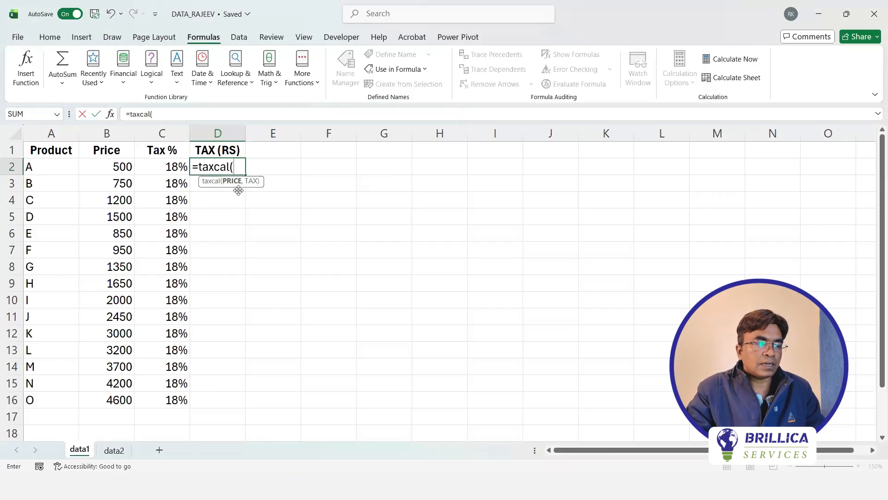
pyautogui.click(116, 170)
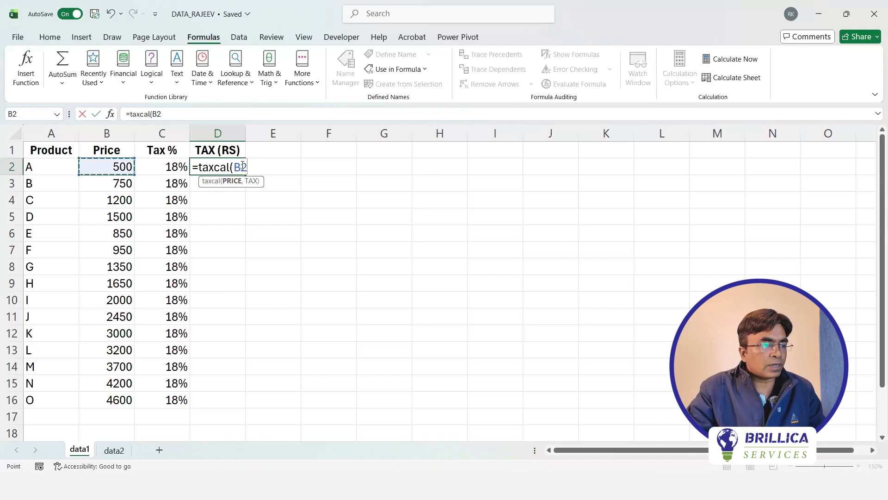
pyautogui.write(',')
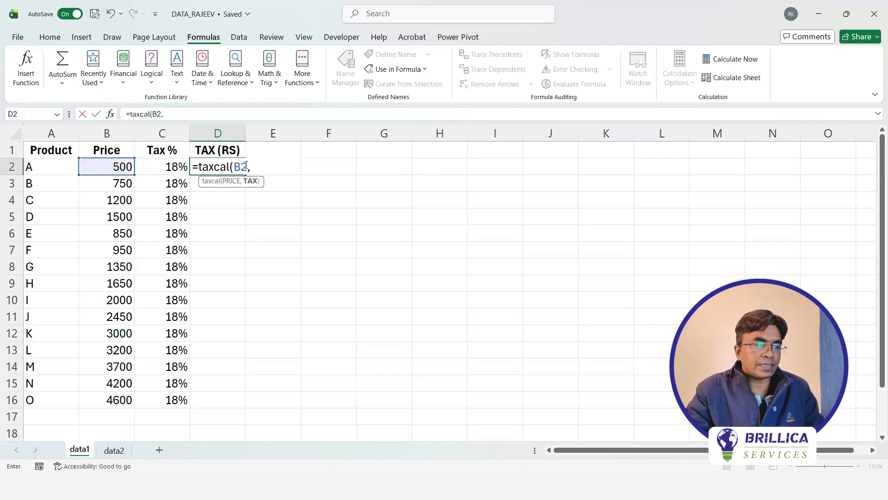
pyautogui.click(161, 166)
pyautogui.write(')')
pyautogui.press('Return')
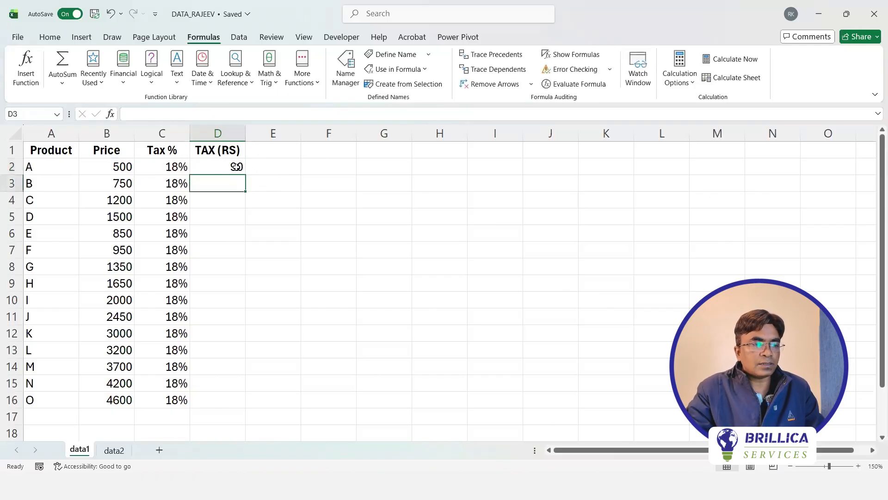
# Step: Fill the taxcal formula from D2 down to D16 for the remaining products
pyautogui.click(233, 171)
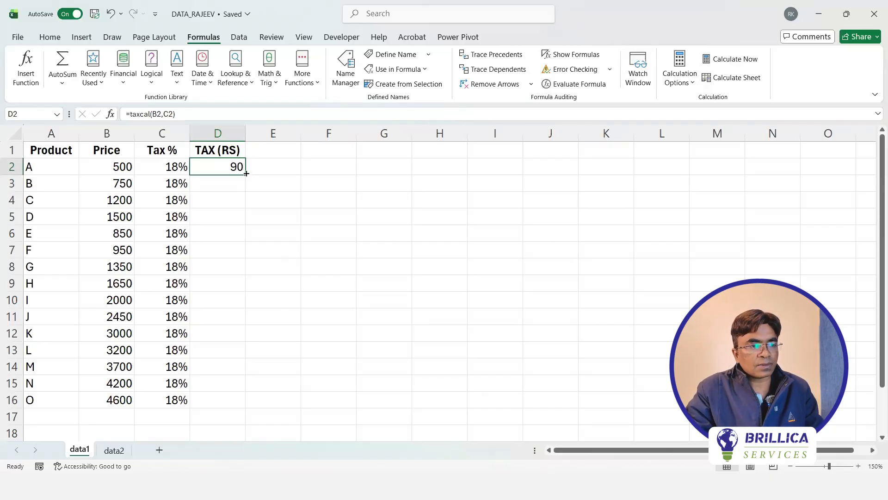
pyautogui.moveTo(246, 174); pyautogui.dragTo(237, 404)
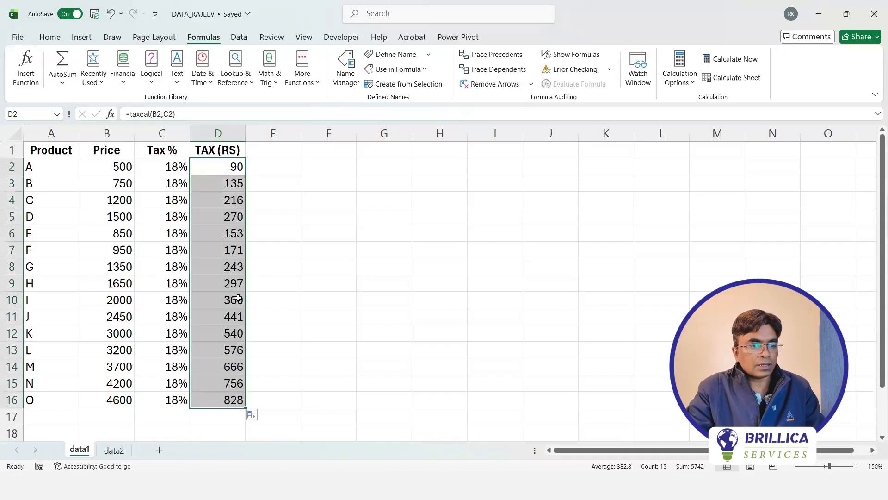
pyautogui.click(297, 250)
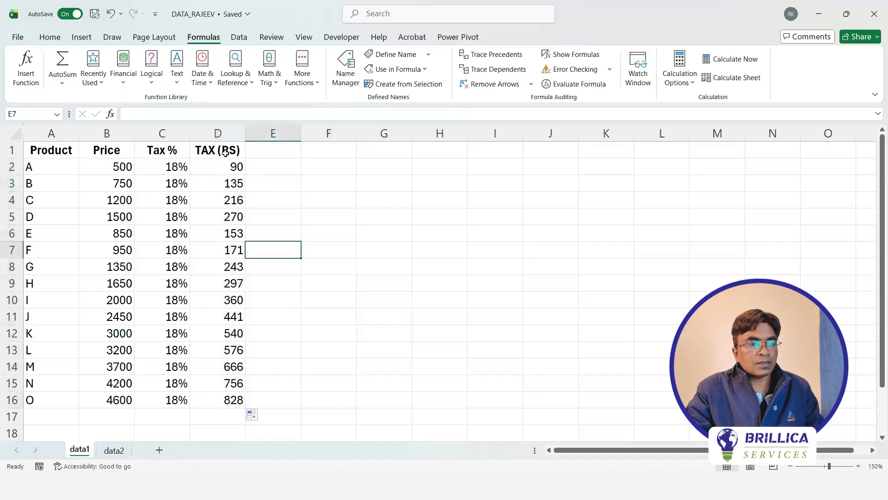
pyautogui.click(225, 152)
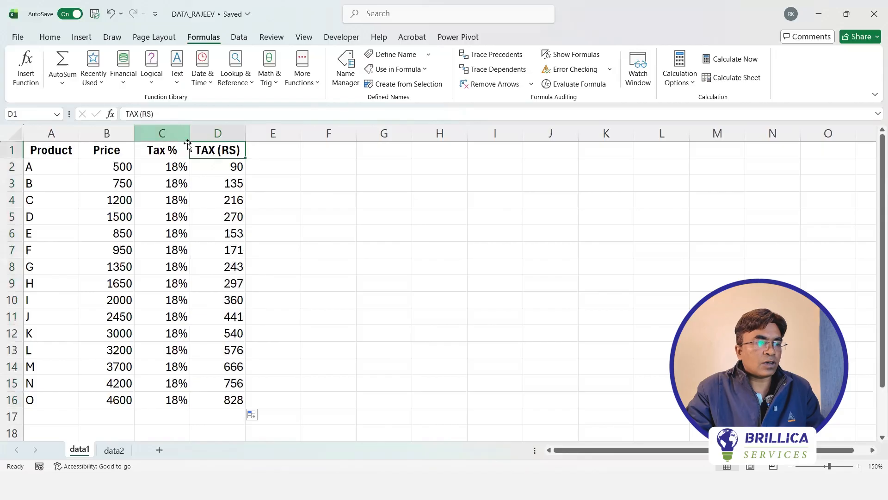
pyautogui.click(237, 173)
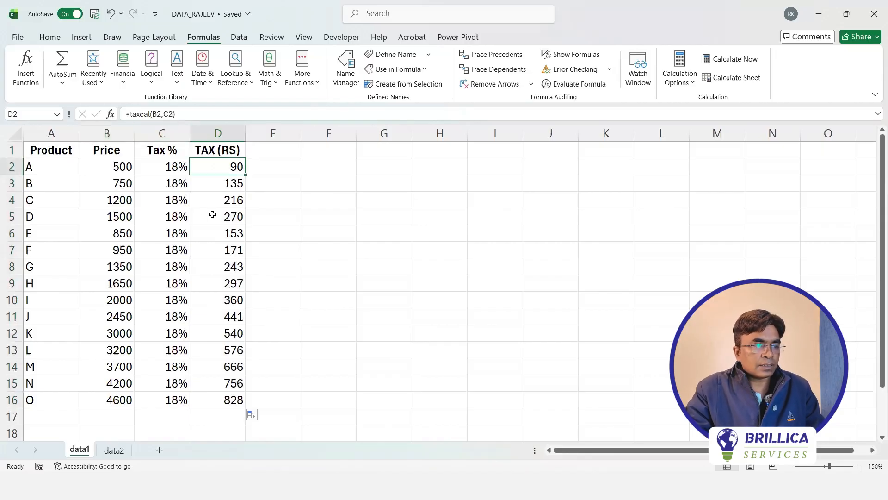
# Step: Switch to the data2 sheet and start a new defined name called SI from cell D2
pyautogui.click(121, 450)
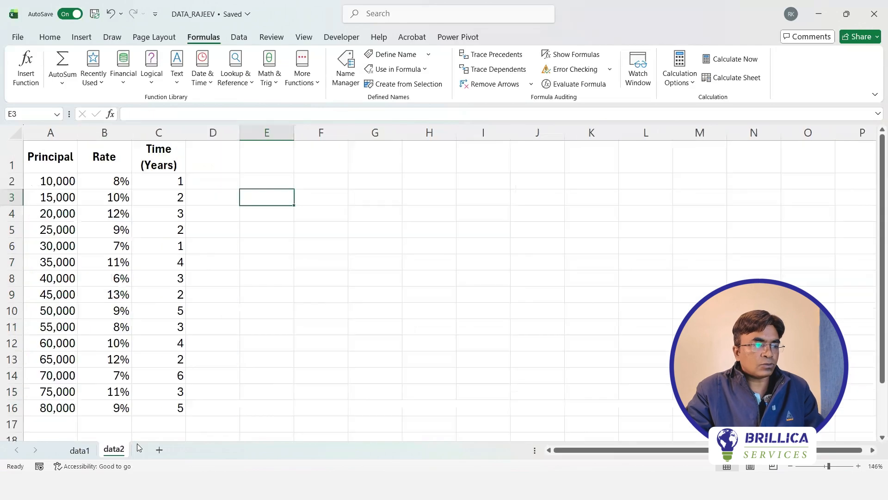
pyautogui.click(201, 182)
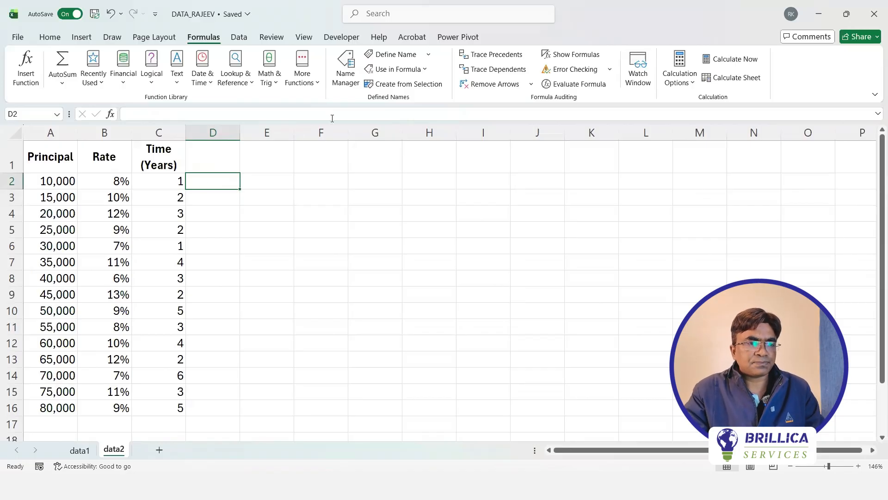
pyautogui.click(346, 78)
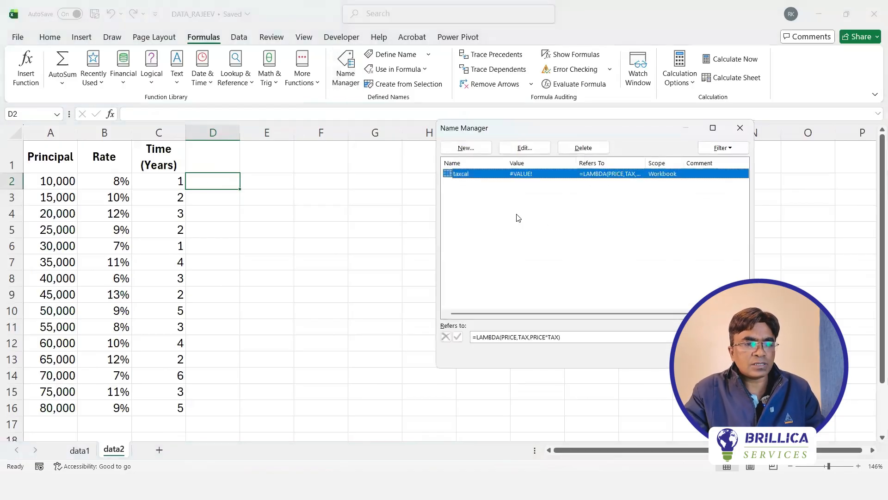
pyautogui.click(472, 150)
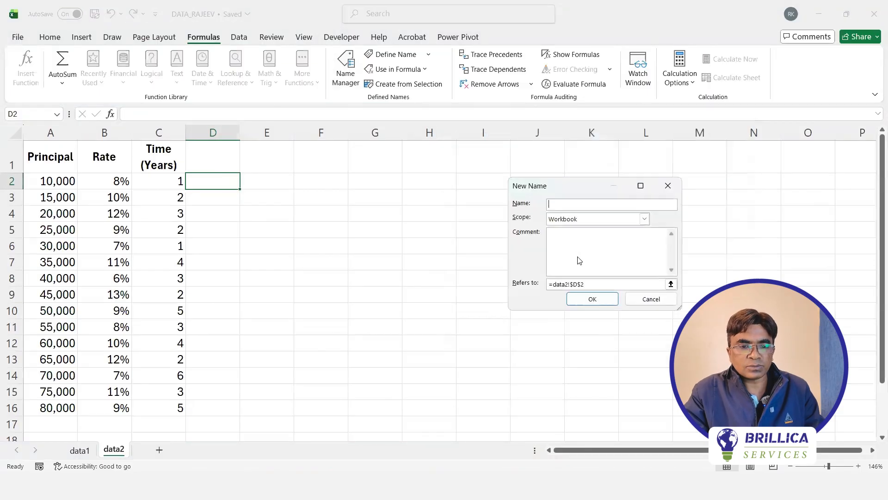
pyautogui.write('SI')
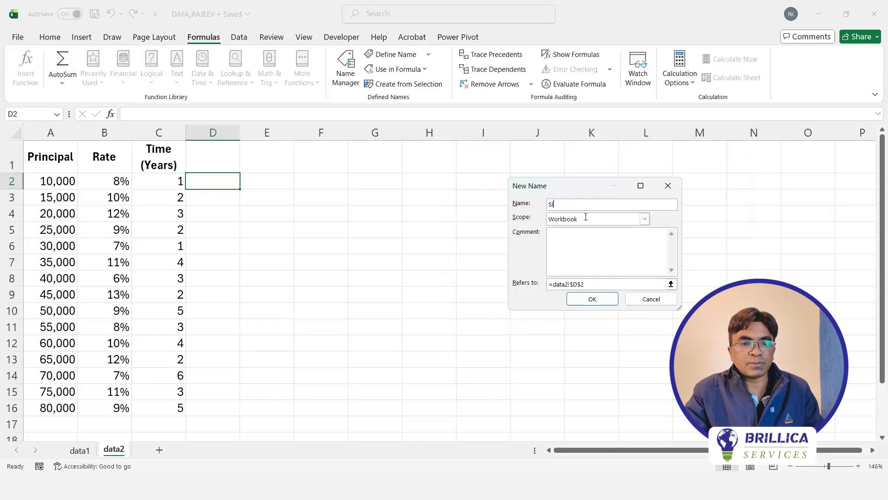
# Step: Replace the SI name's reference with a LAMBDA taking P, R and T and multiplying them, =LAMBDA(P,R,T,P*R*T
pyautogui.click(614, 283)
pyautogui.press('BackSpace')
pyautogui.press('BackSpace')
pyautogui.press('BackSpace')
pyautogui.press('BackSpace')
pyautogui.press('BackSpace')
pyautogui.press('BackSpace')
pyautogui.press('BackSpace')
pyautogui.press('BackSpace')
pyautogui.press('BackSpace')
pyautogui.press('BackSpace')
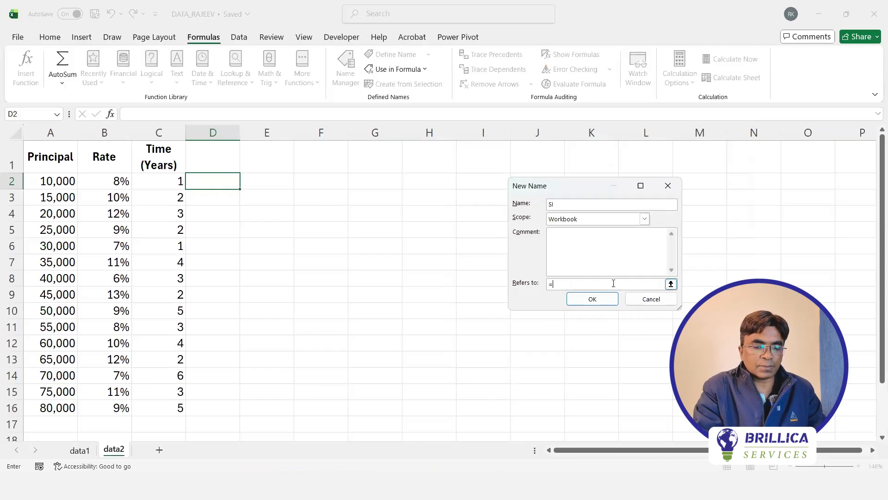
pyautogui.write('LAMBDA(')
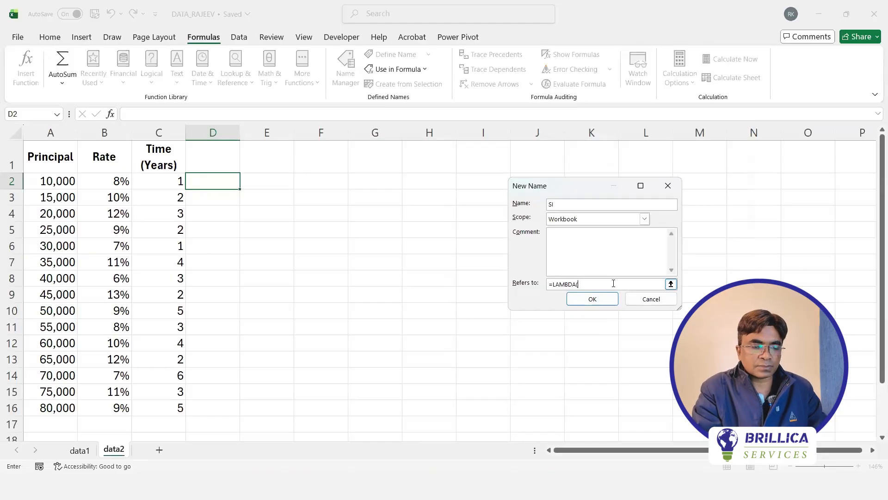
pyautogui.write('P,R,T')
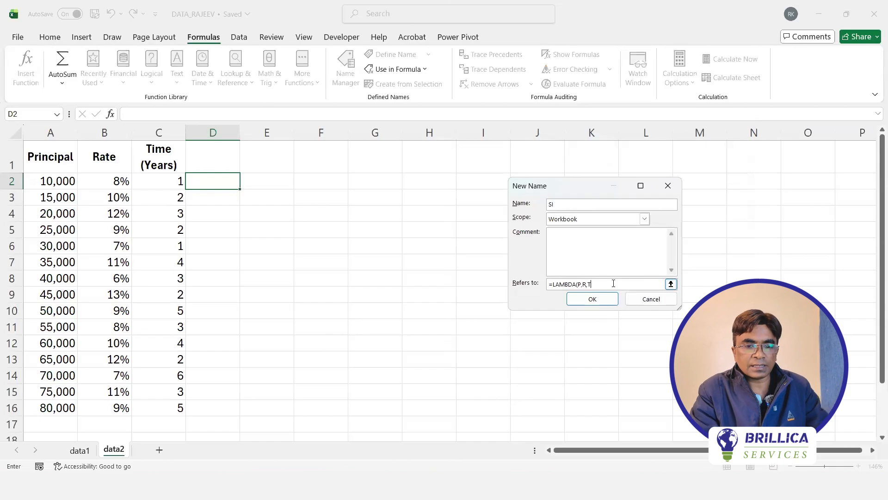
pyautogui.write(',')
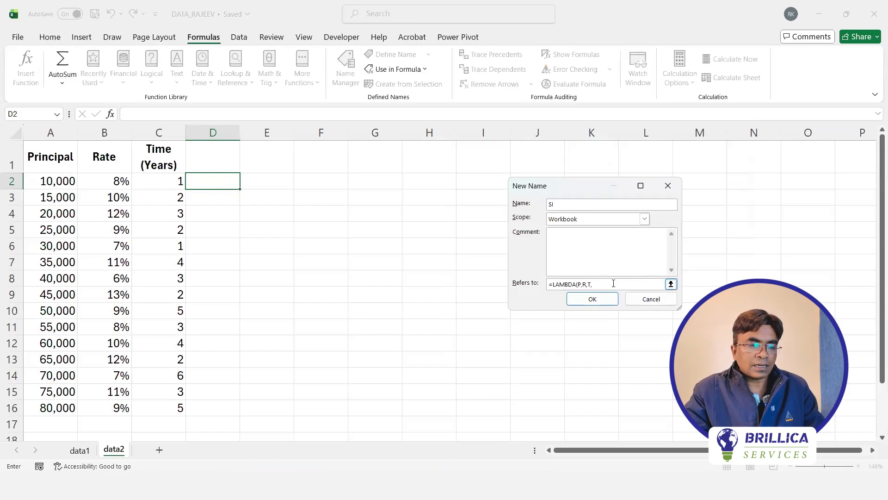
pyautogui.write('P*')
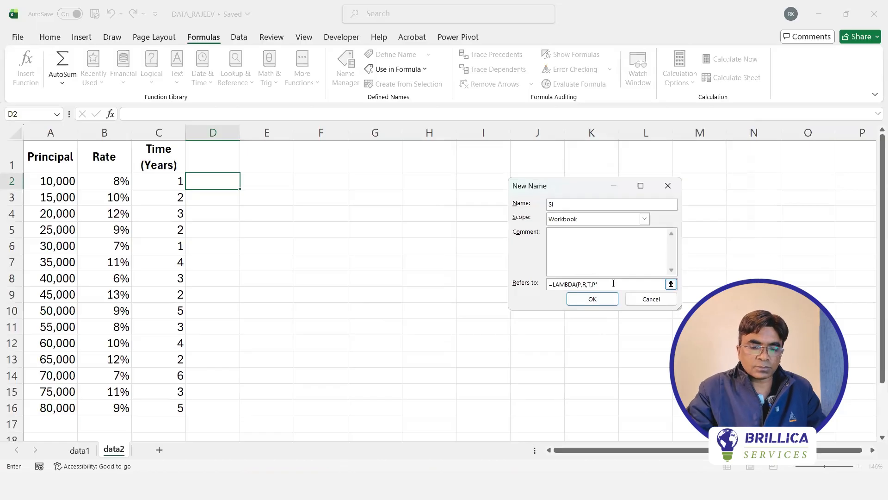
pyautogui.write('R')
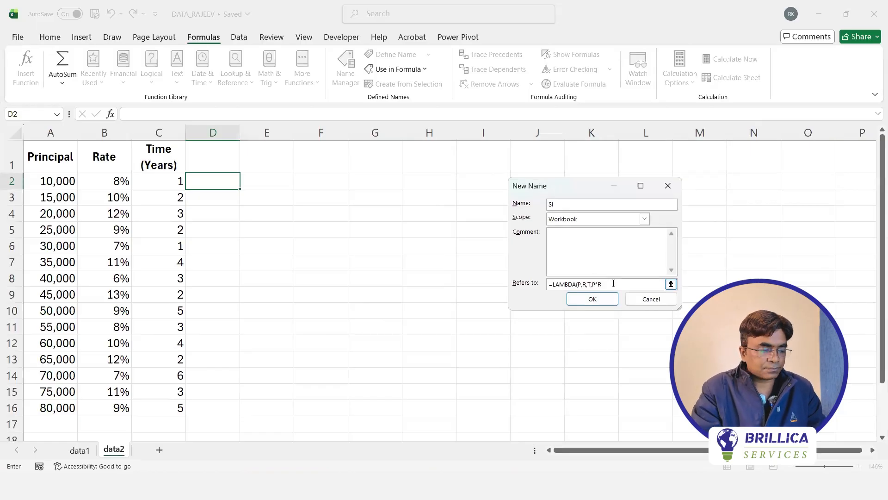
pyautogui.write('*T')
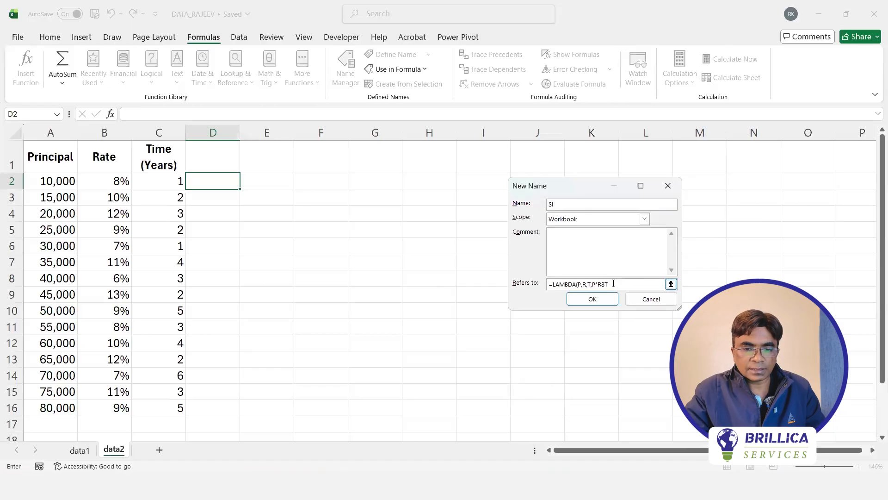
pyautogui.press('BackSpace')
pyautogui.press('BackSpace')
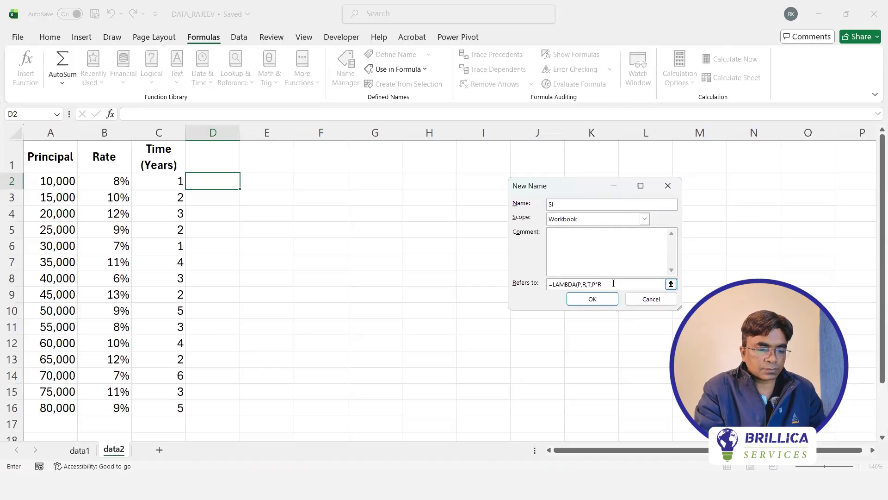
pyautogui.write('*T')
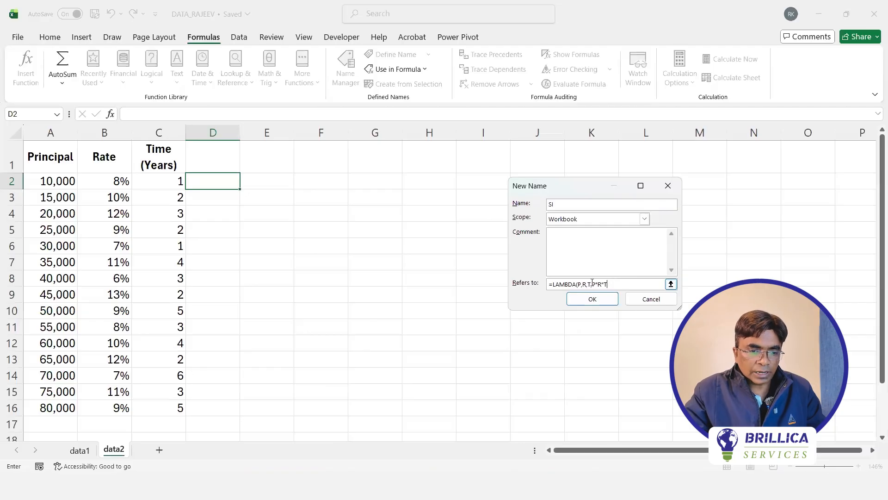
# Step: Complete the SI reference as =LAMBDA(P,R,T,(P*R*T)/100), save the name and close the Name Manager
pyautogui.write('(')
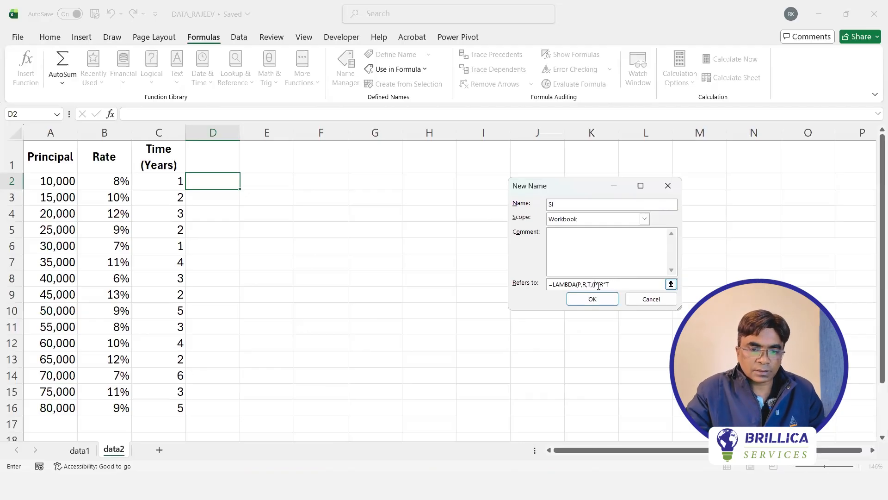
pyautogui.write(')')
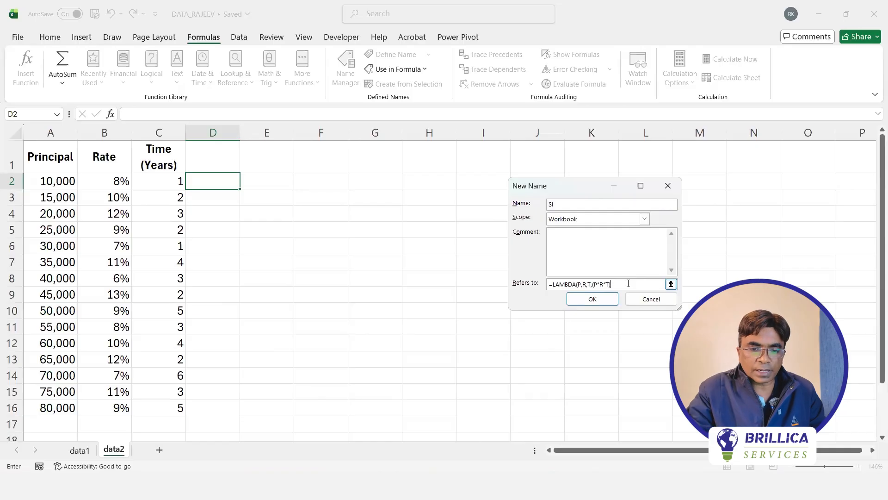
pyautogui.write('/100)')
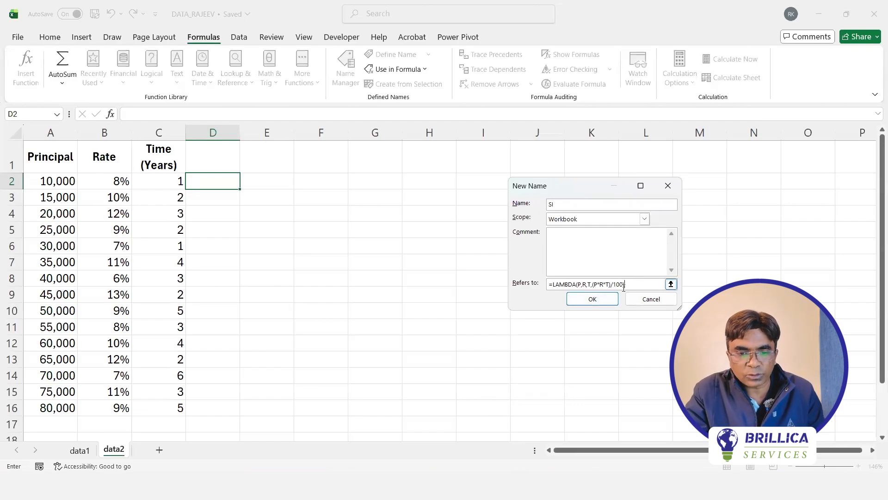
pyautogui.click(592, 299)
pyautogui.click(724, 355)
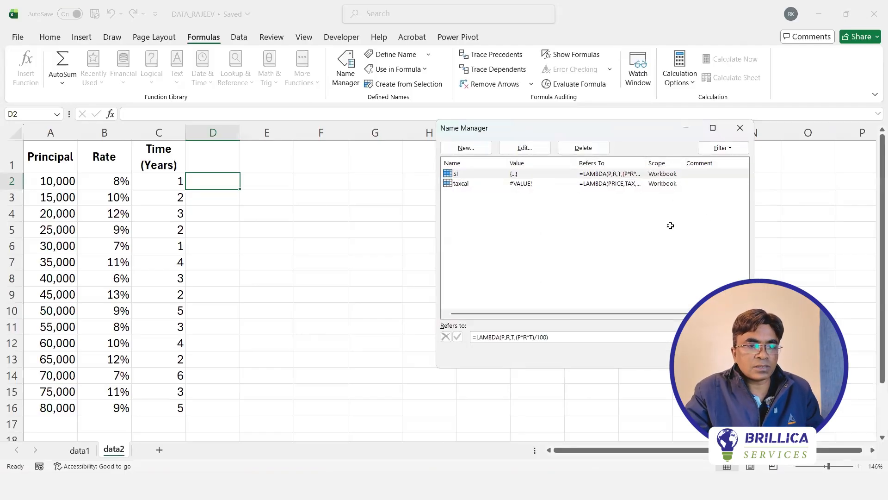
# Step: Enter the column header AMOUNT in cell D1 of the data2 sheet
pyautogui.click(215, 151)
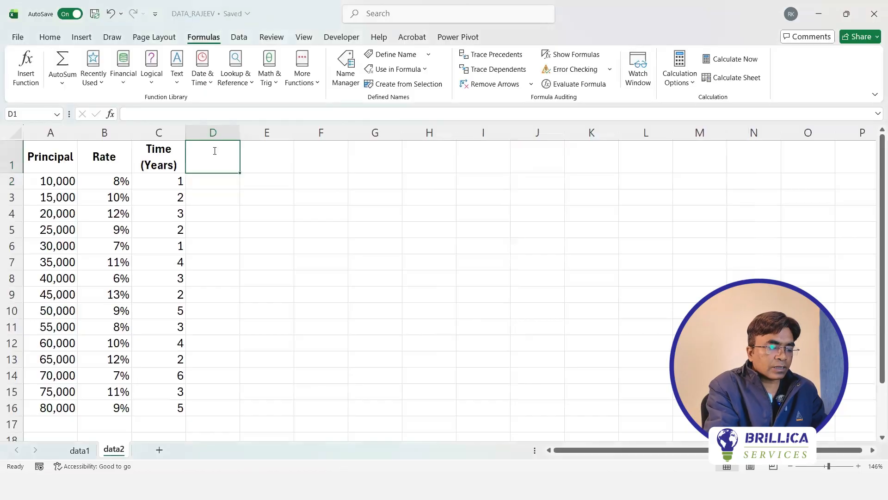
pyautogui.write('AMOUNT')
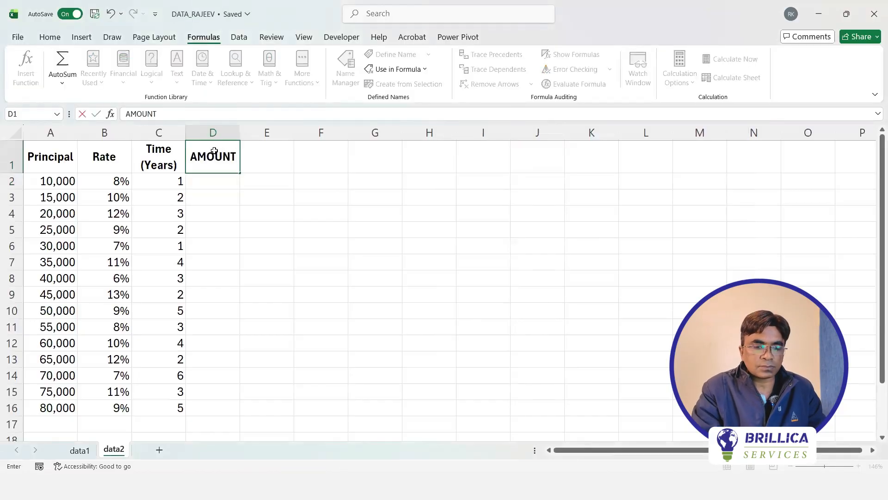
pyautogui.press('Return')
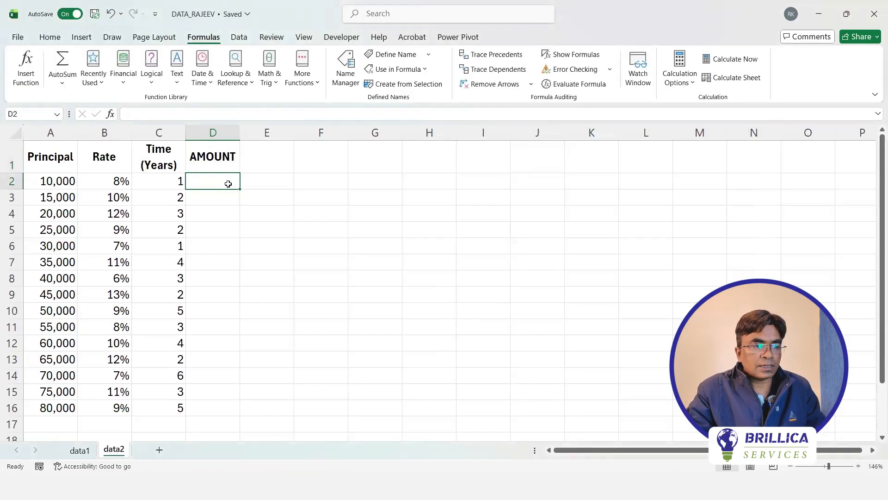
# Step: Enter the formula =SI(A2,B2,C2) in cell D2 to calculate simple interest for the first principal
pyautogui.write('=')
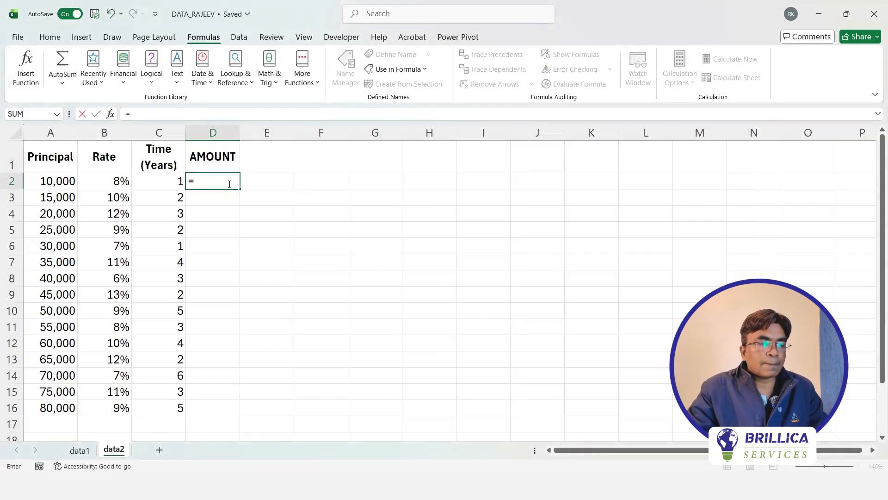
pyautogui.write('SI')
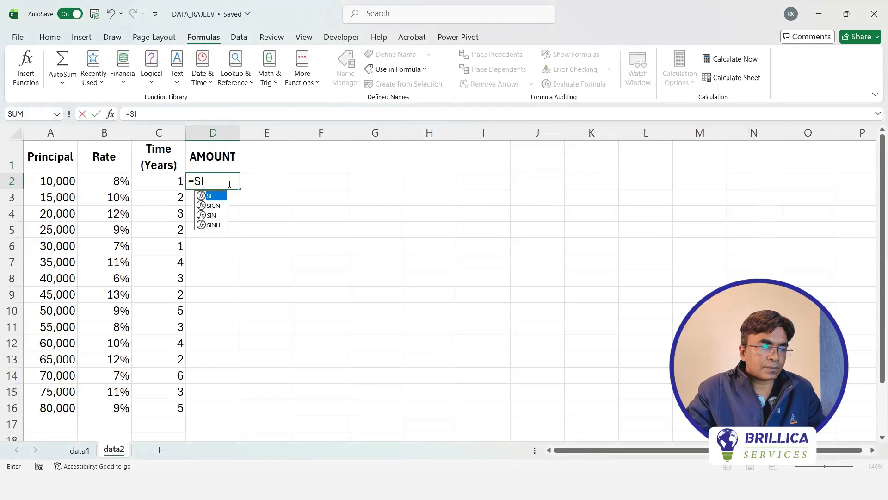
pyautogui.doubleClick(212, 194)
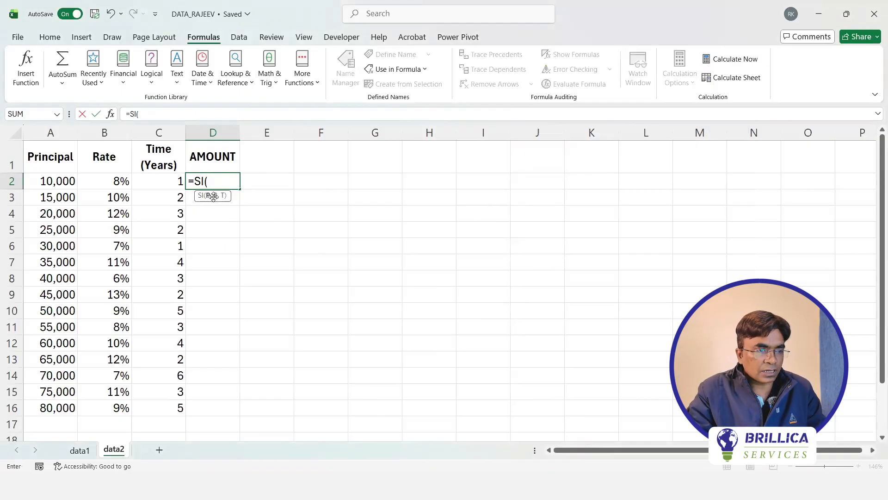
pyautogui.click(67, 181)
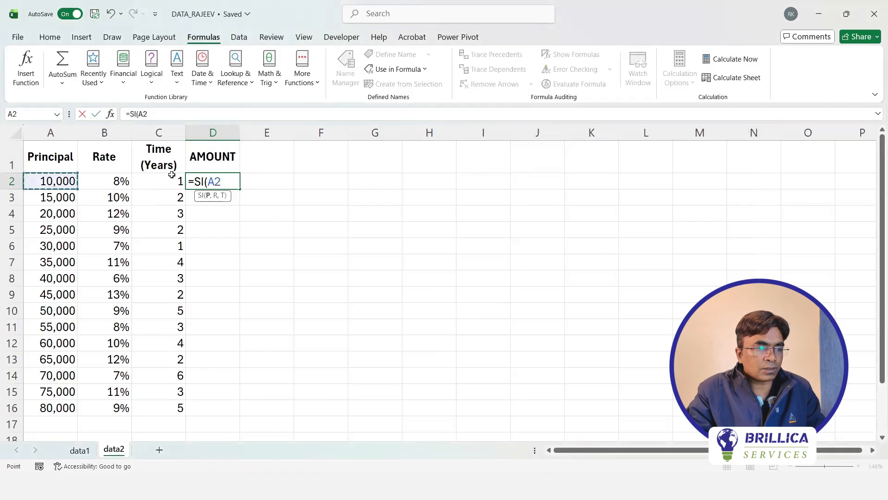
pyautogui.write(',')
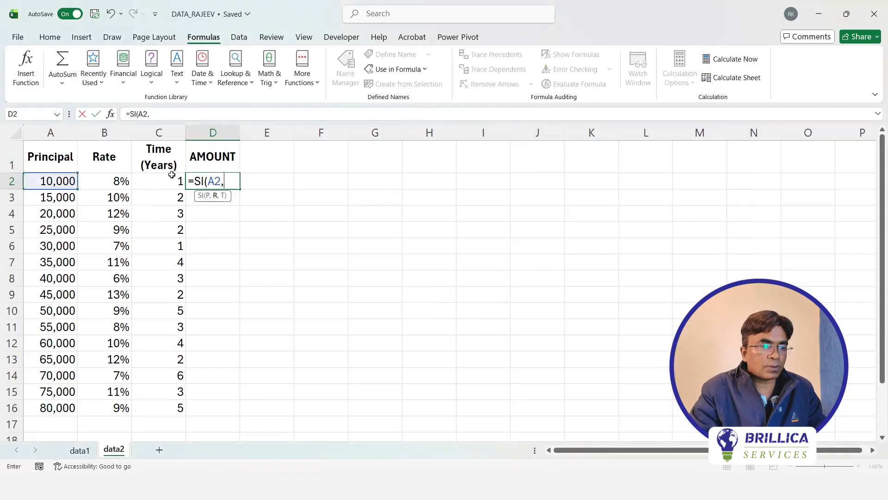
pyautogui.click(116, 181)
pyautogui.write(',')
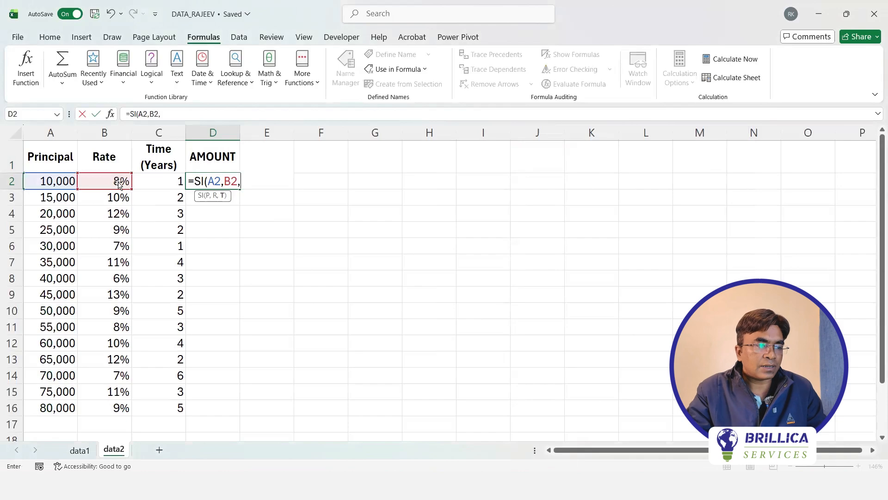
pyautogui.click(156, 178)
pyautogui.write(')')
pyautogui.press('Return')
# Step: Fill the SI formula from D2 down to D16 for the remaining rows and return to the data1 sheet
pyautogui.click(225, 179)
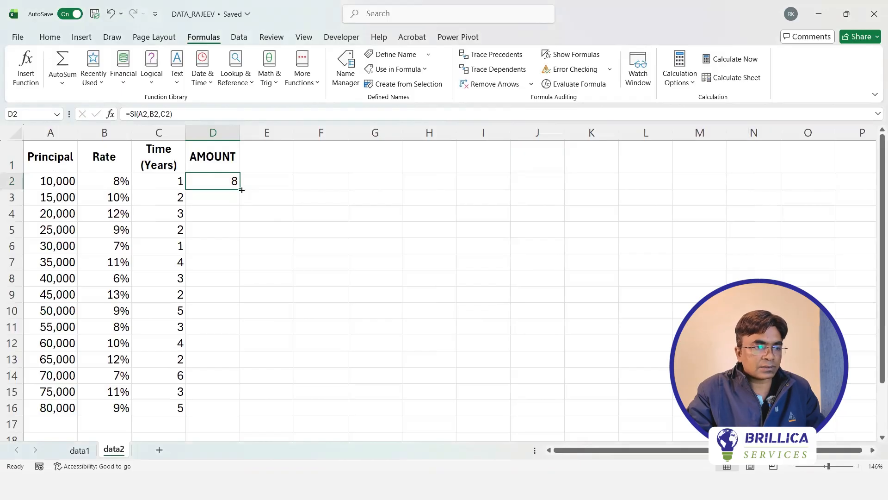
pyautogui.moveTo(239, 195); pyautogui.dragTo(242, 416)
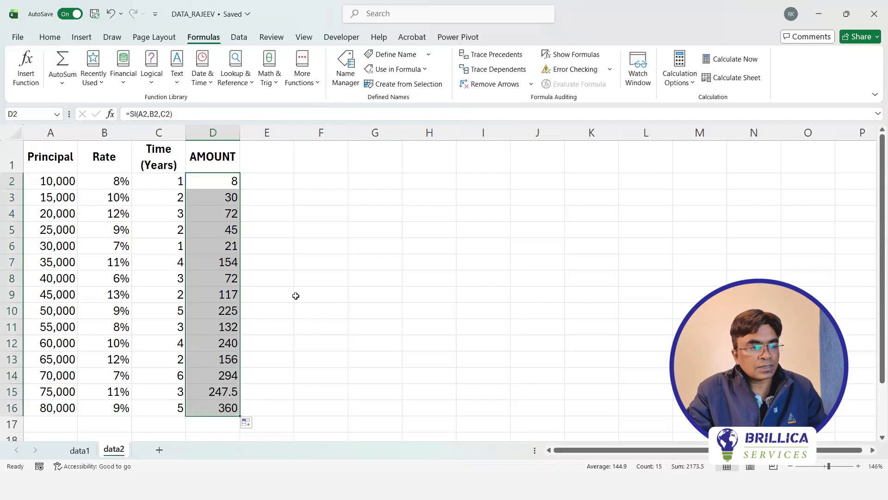
pyautogui.click(80, 450)
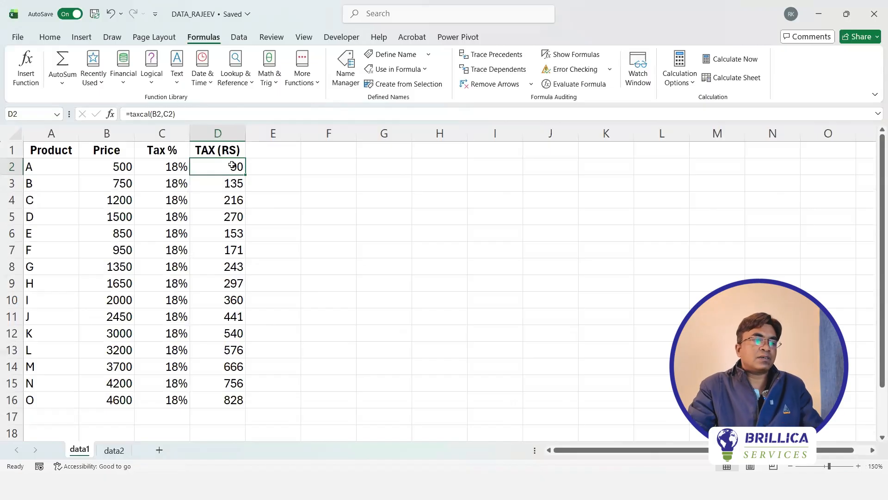